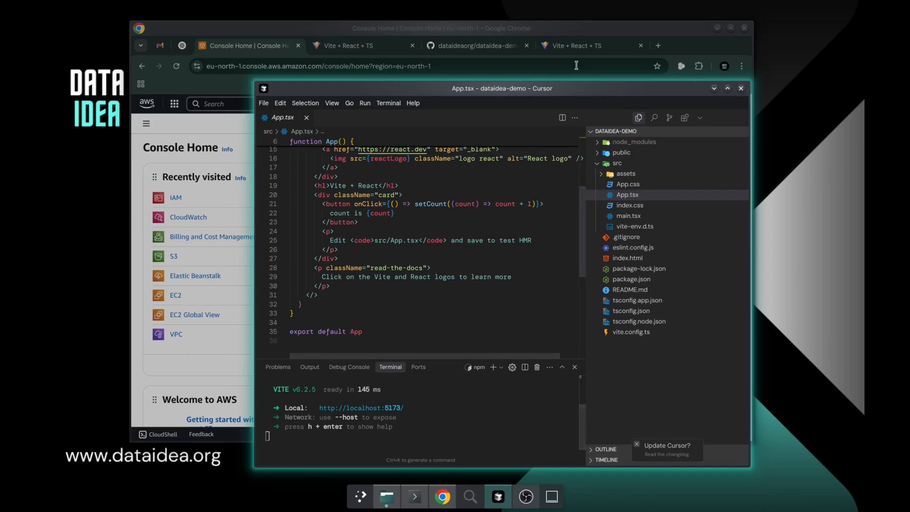
Switch to Chrome and look over the running Vite + React app, the AWS console home and the dataidea-demo GitHub repository
click(581, 48)
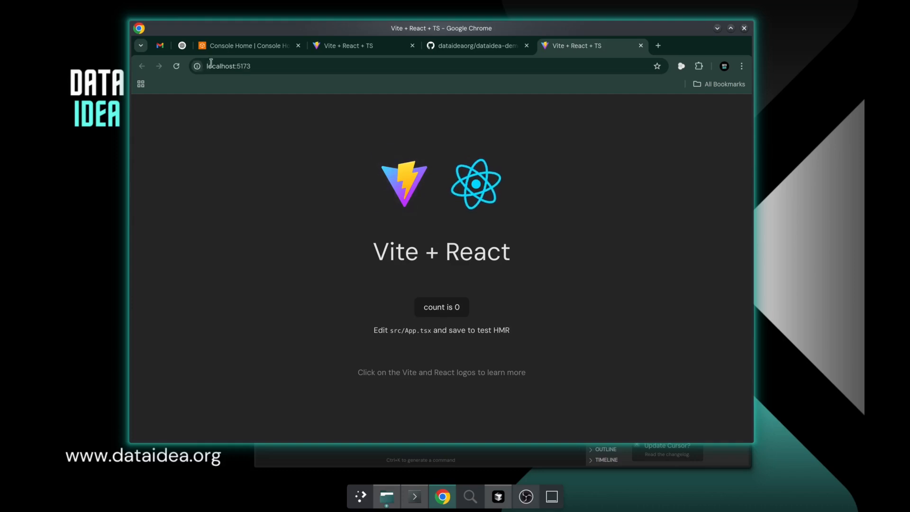
click(241, 54)
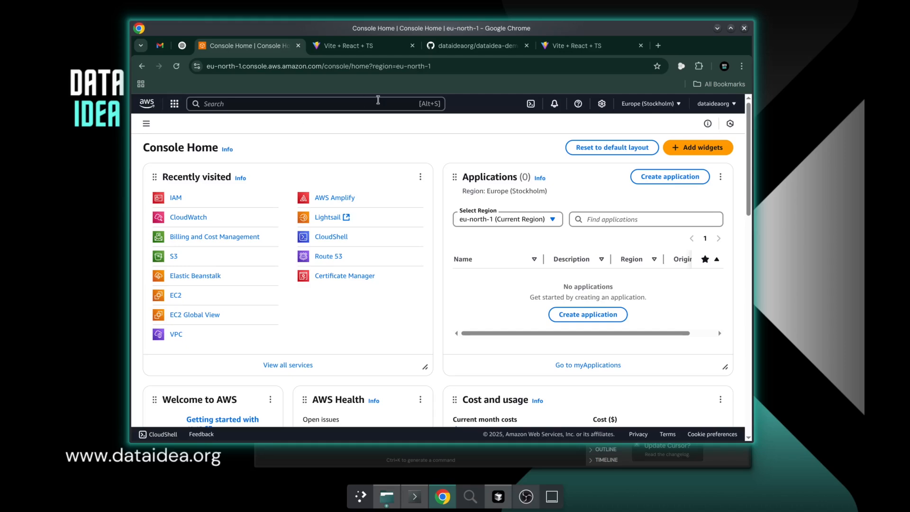
click(447, 48)
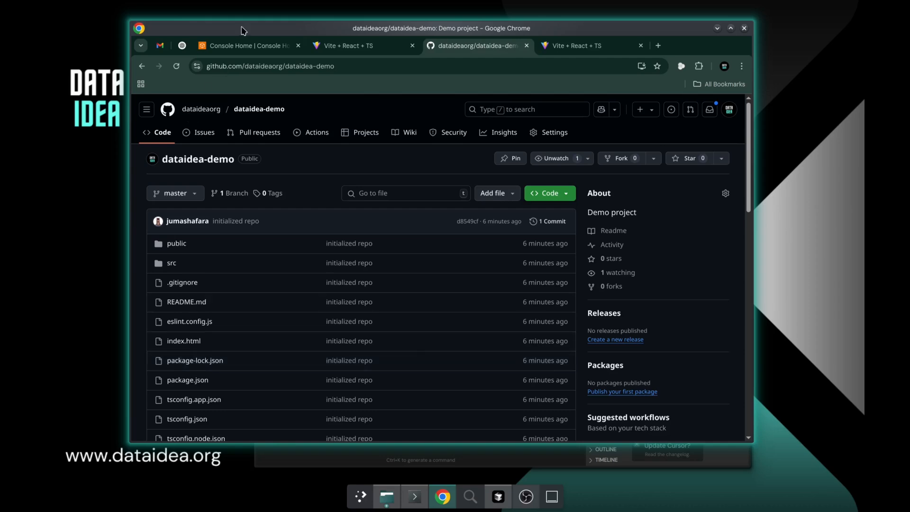
click(244, 44)
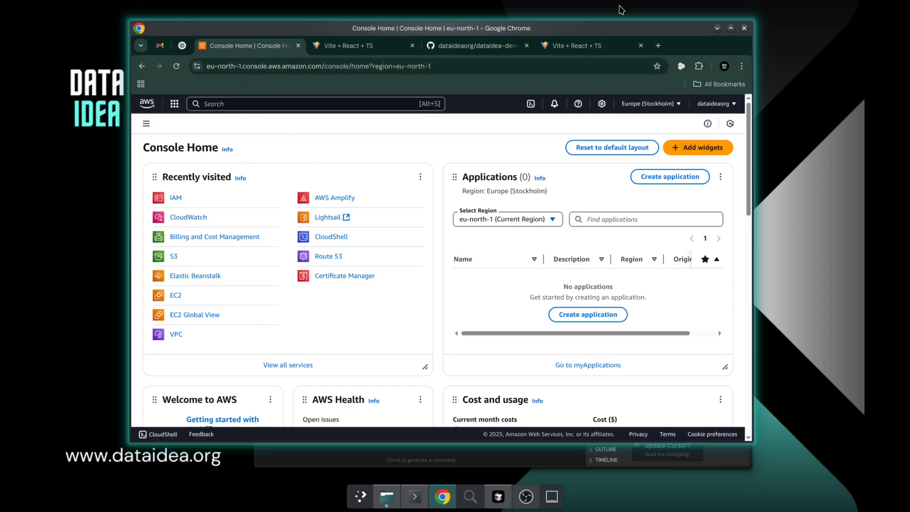
Search the web for "aws" in a new tab and look for the Amazon Web Services site in the results
click(658, 46)
text(awss)
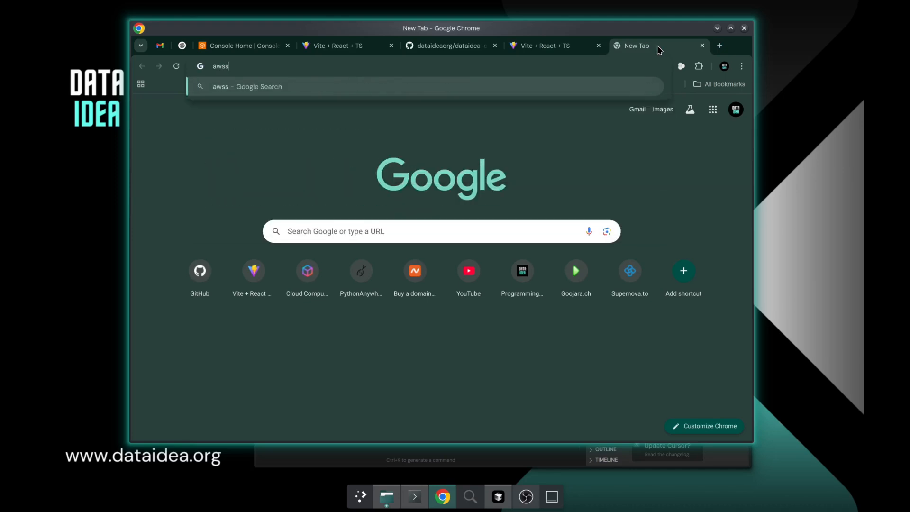
key(BackSpace)
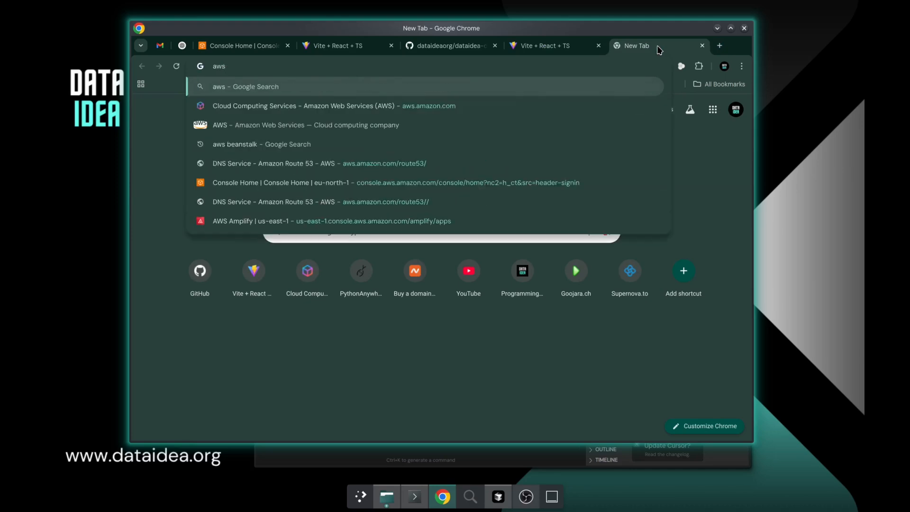
key(Return)
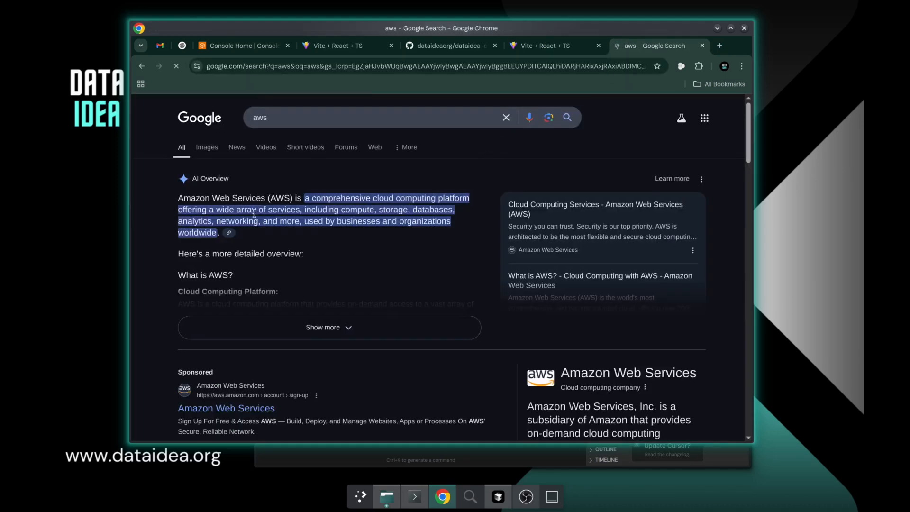
scroll(274, 347, down, 3)
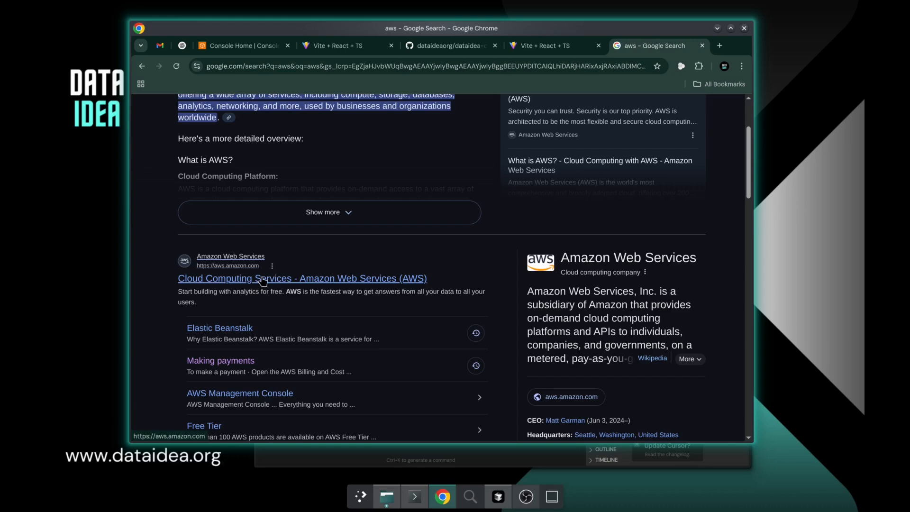
Return to the AWS console, search its services for "amplify" and open AWS Amplify
click(231, 46)
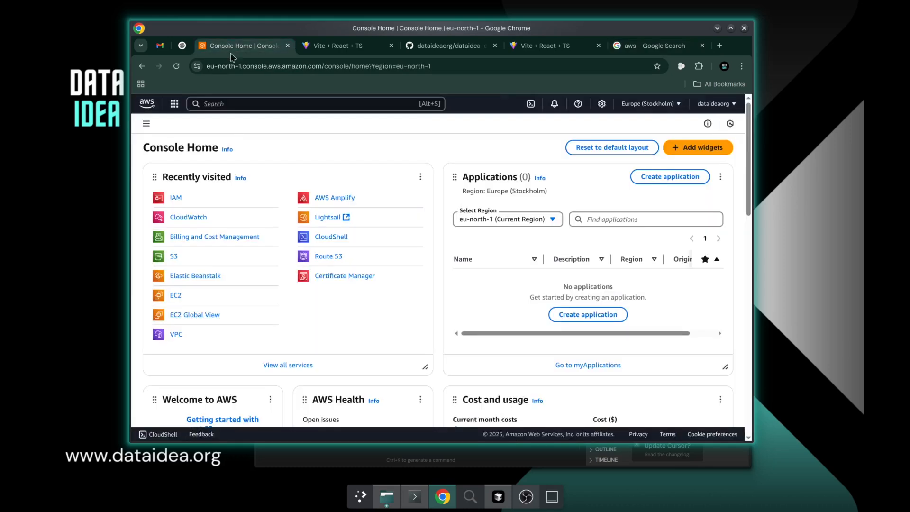
click(232, 104)
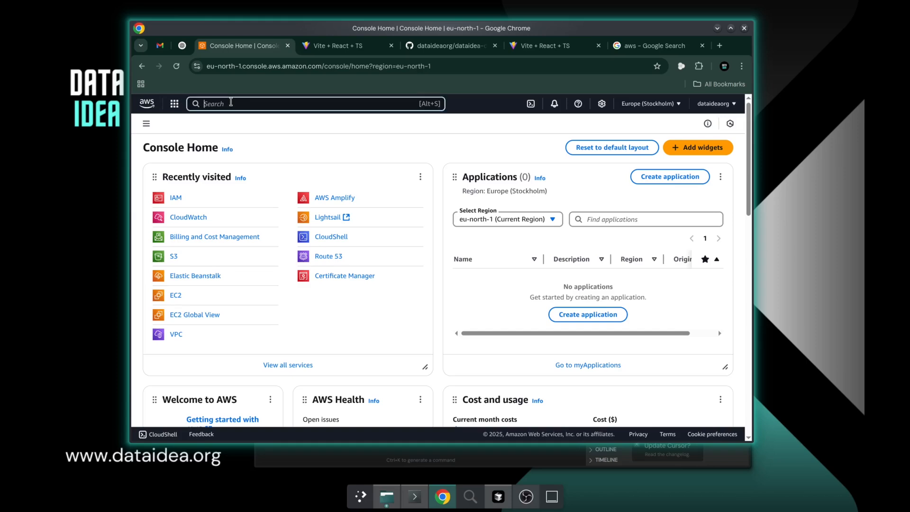
text(amplify)
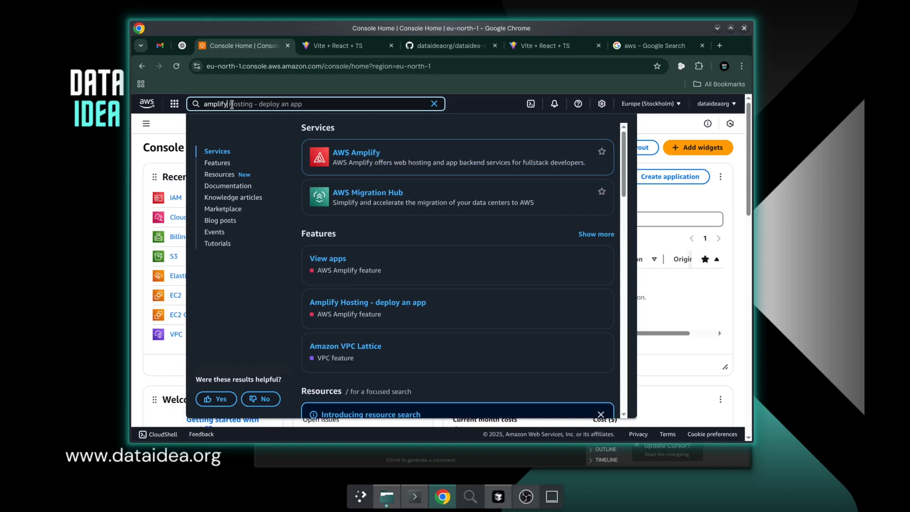
mouse_move(320, 152)
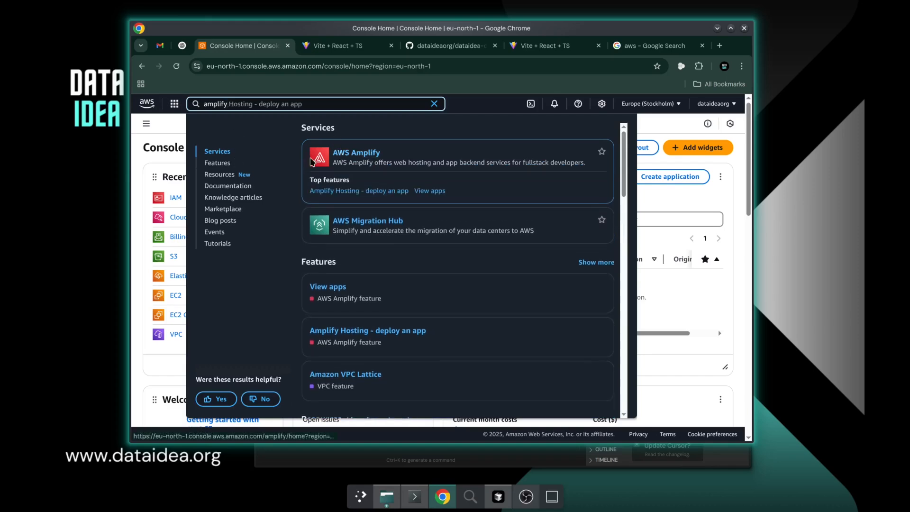
click(344, 152)
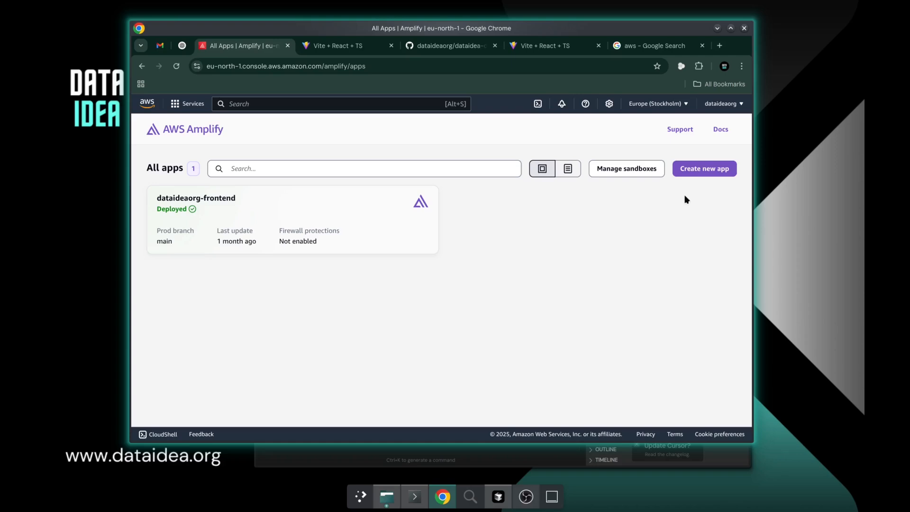
Start creating a new Amplify app with GitHub as the source code provider and continue to the repository settings
click(693, 172)
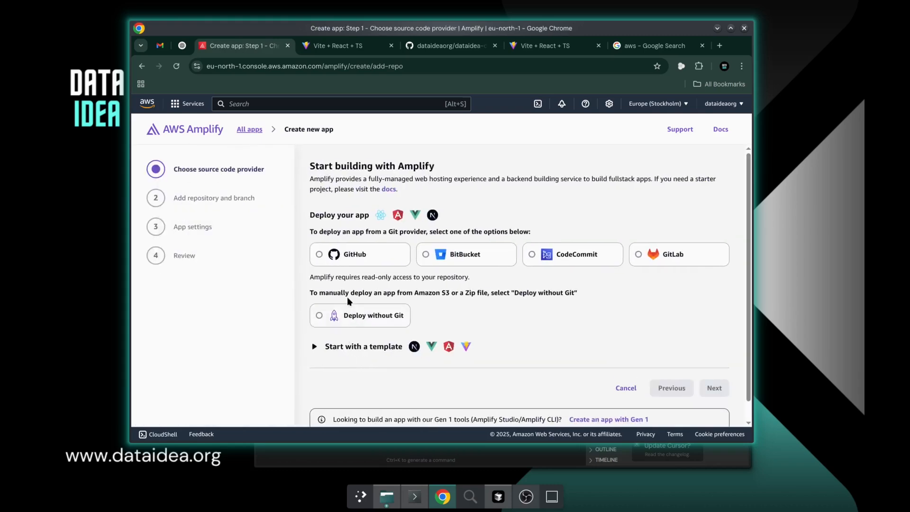
drag(309, 166, 460, 176)
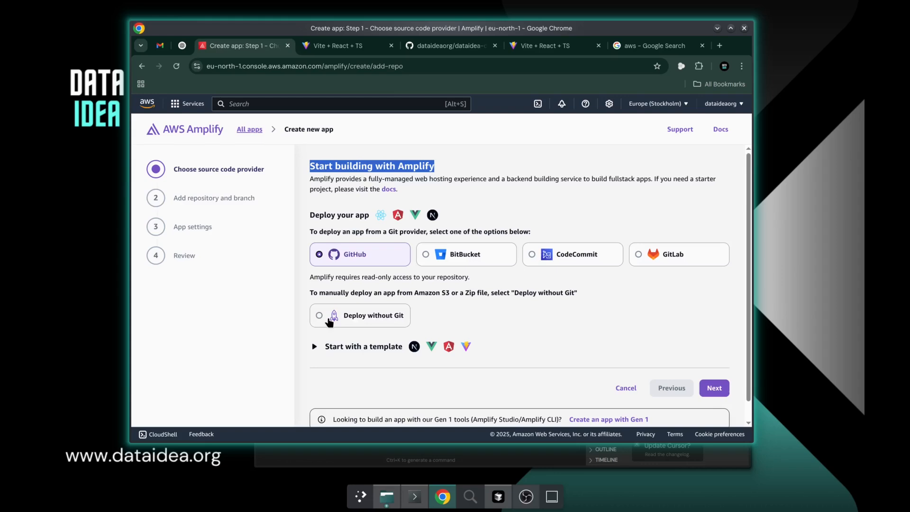
click(364, 320)
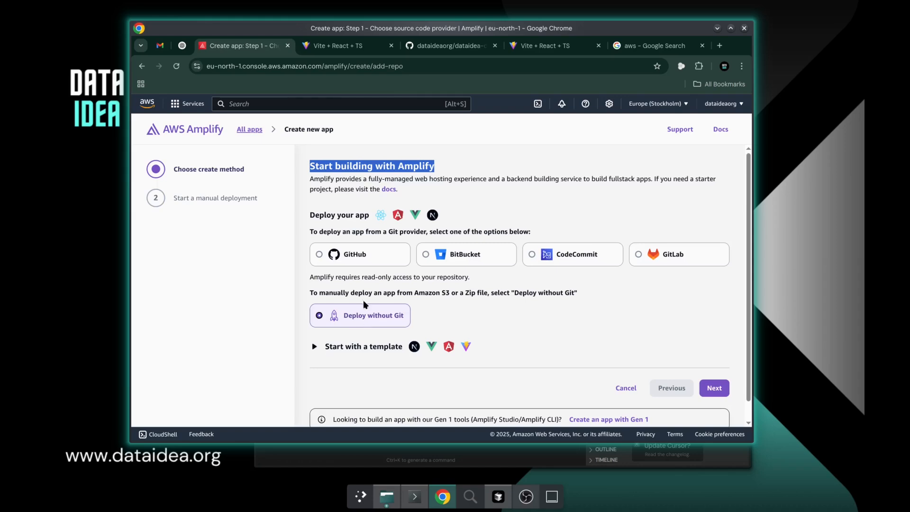
click(361, 256)
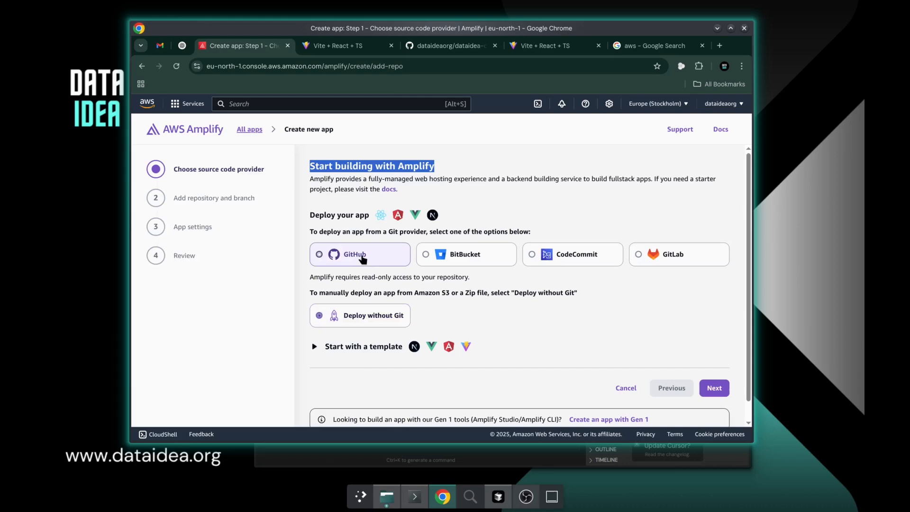
click(715, 388)
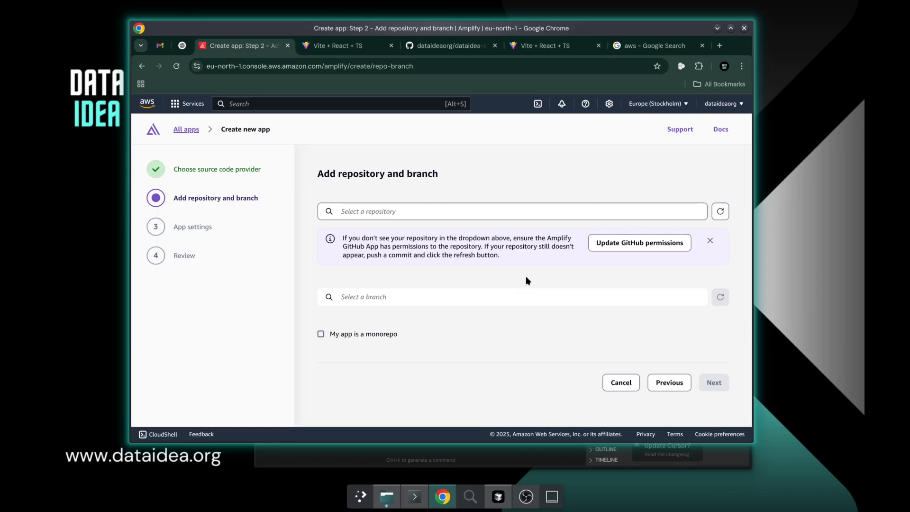
Select the dataideaorg/dataidea-demo repository with its master branch and continue to the app settings
click(492, 211)
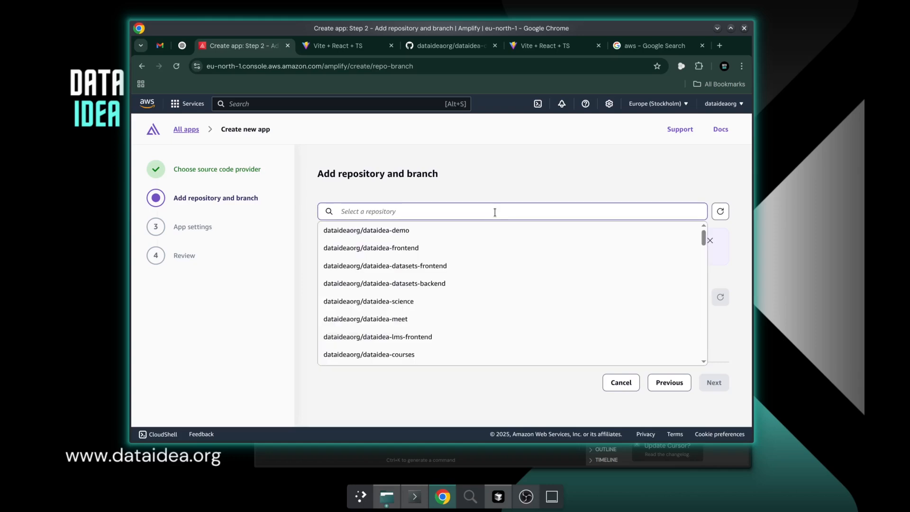
click(477, 190)
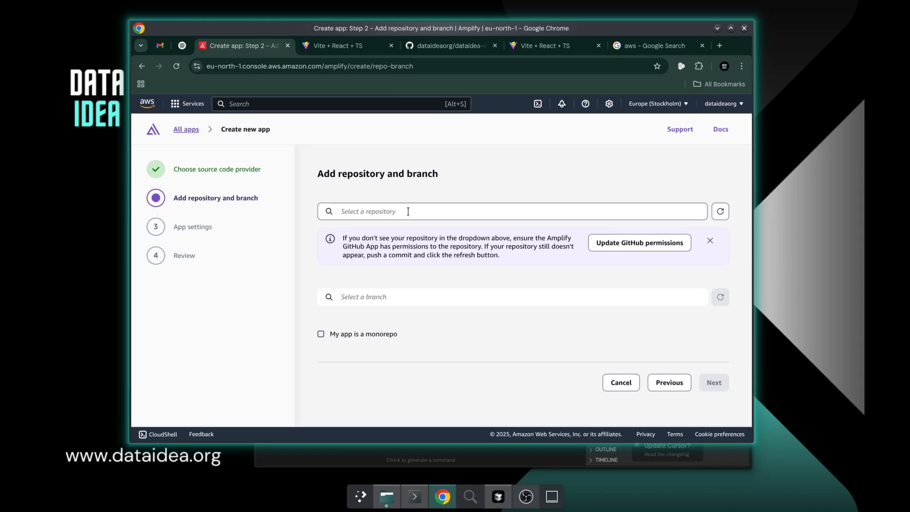
click(343, 211)
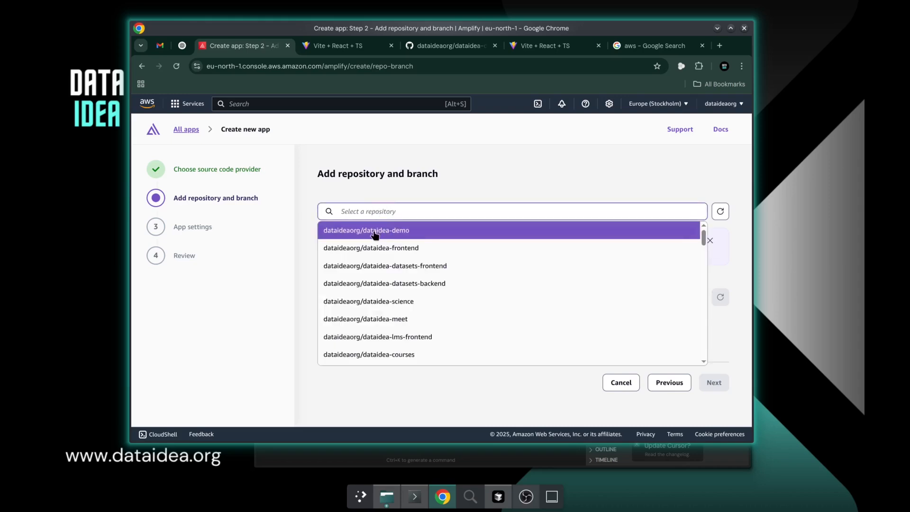
click(400, 232)
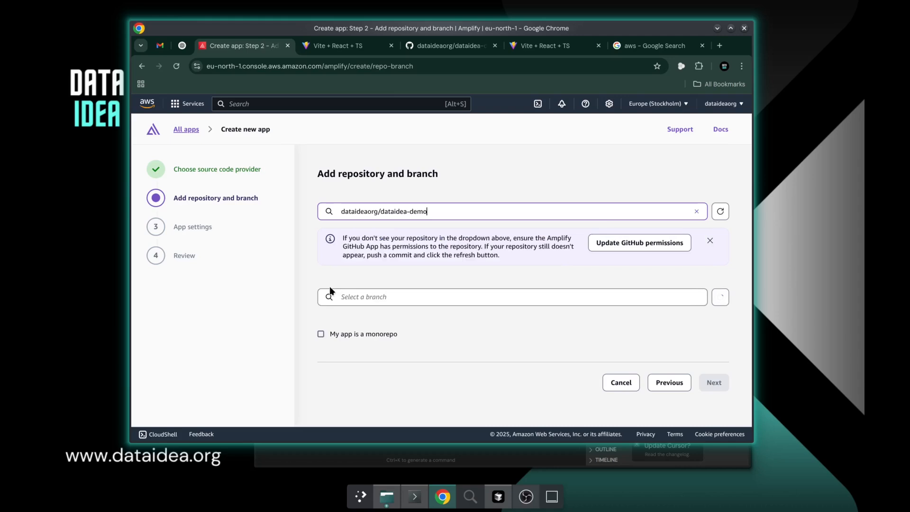
click(472, 302)
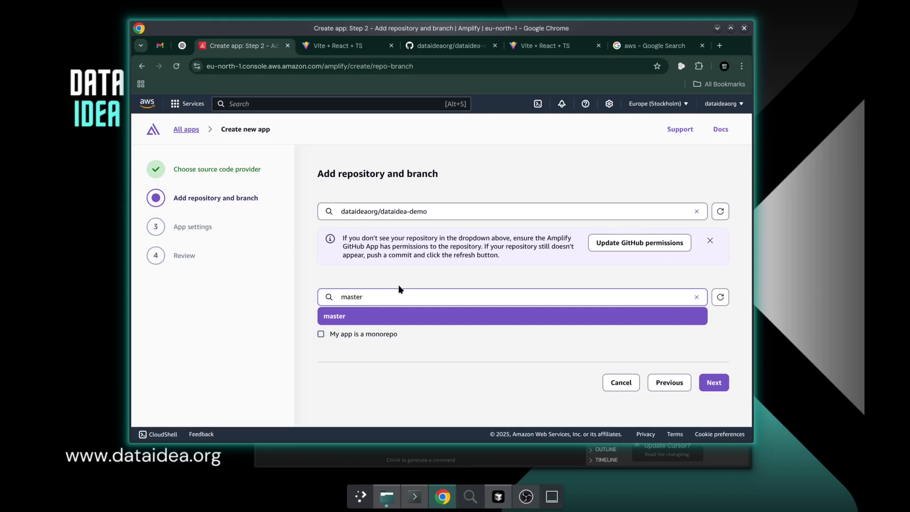
click(420, 280)
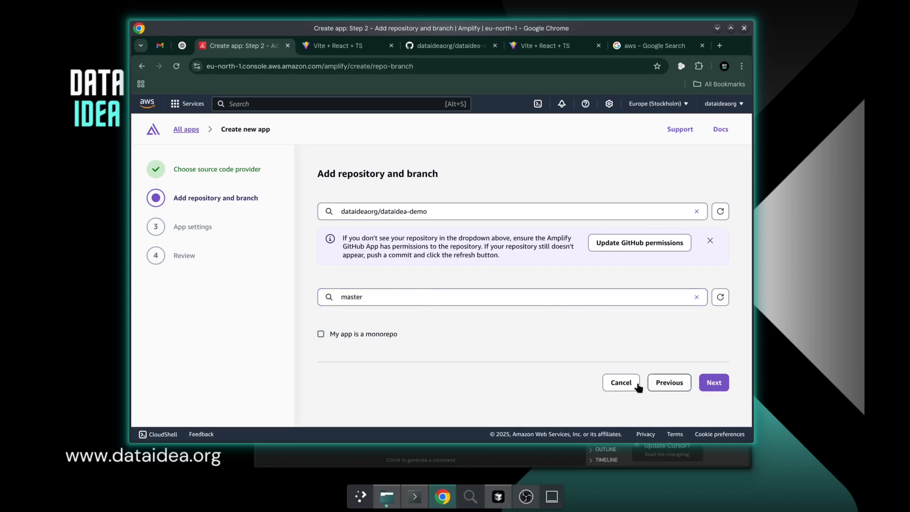
click(715, 387)
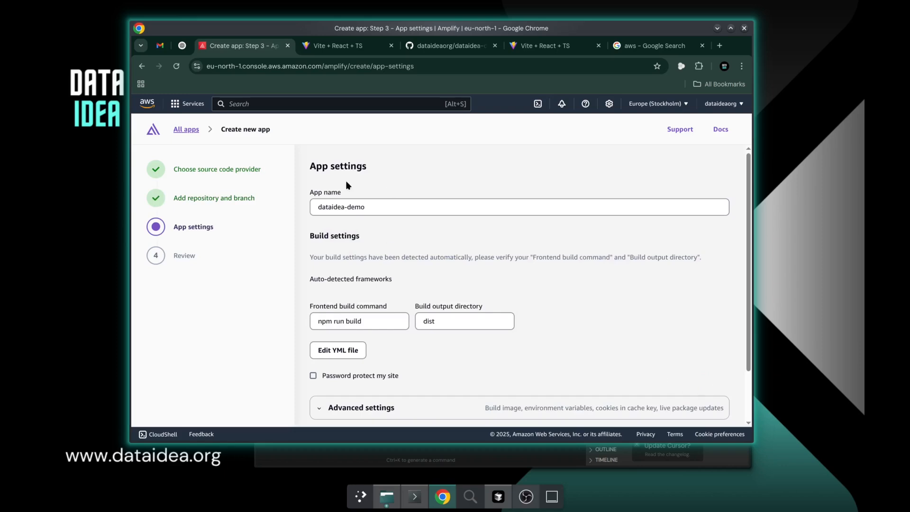
Check the app settings and accept the build command npm run build with output directory dist to reach the review
scroll(355, 208, down, 3)
scroll(359, 213, up, 3)
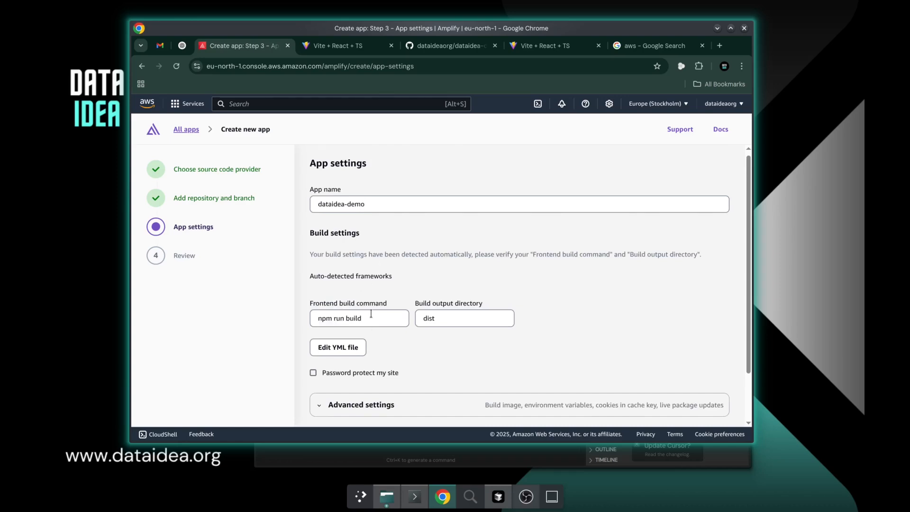
drag(372, 318, 312, 315)
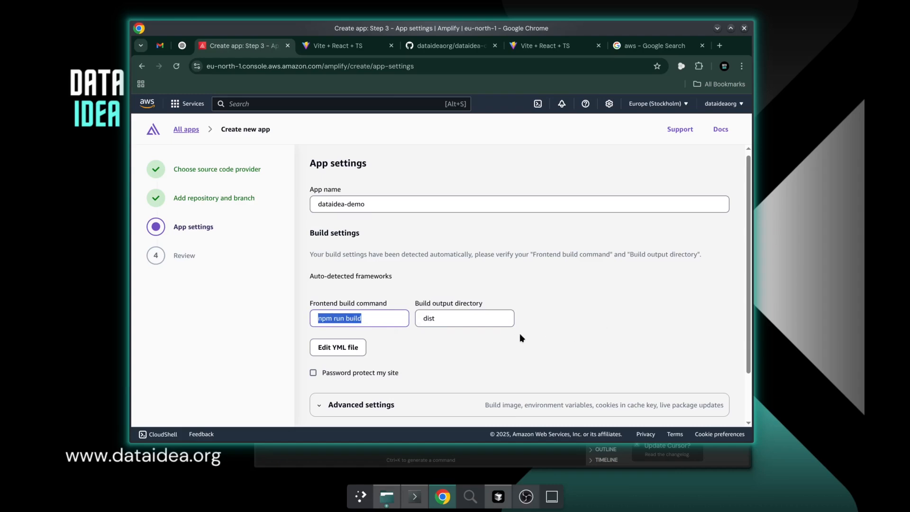
scroll(544, 331, down, 1)
click(715, 401)
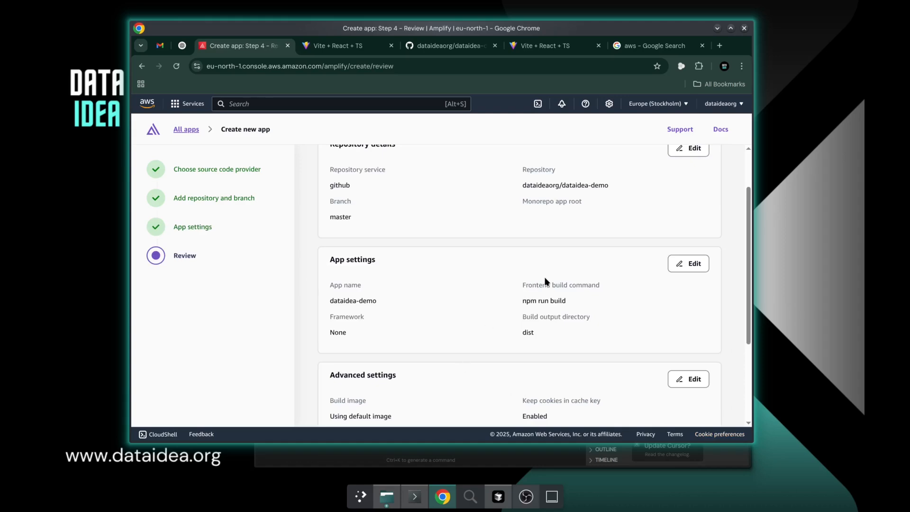
Review the repository, app and advanced settings of dataidea-demo, and save and deploy the app
scroll(555, 280, down, 5)
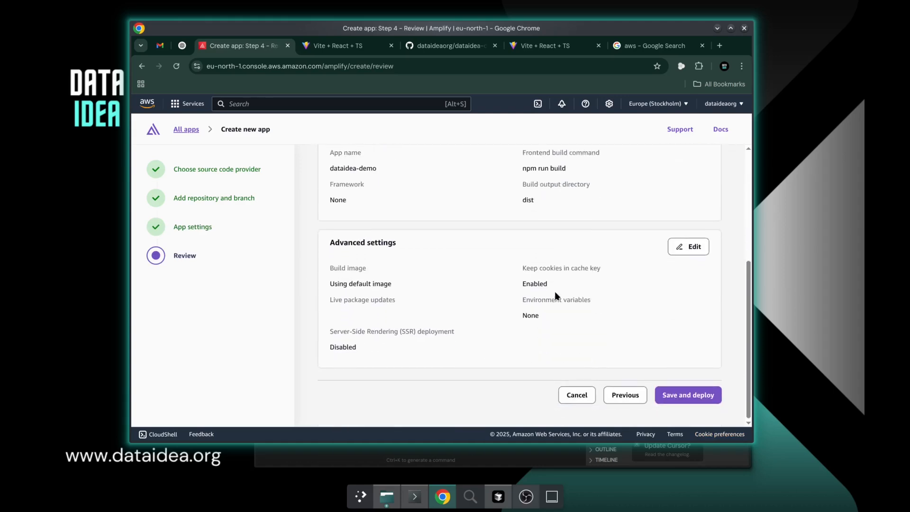
scroll(475, 301, up, 5)
scroll(512, 283, down, 1)
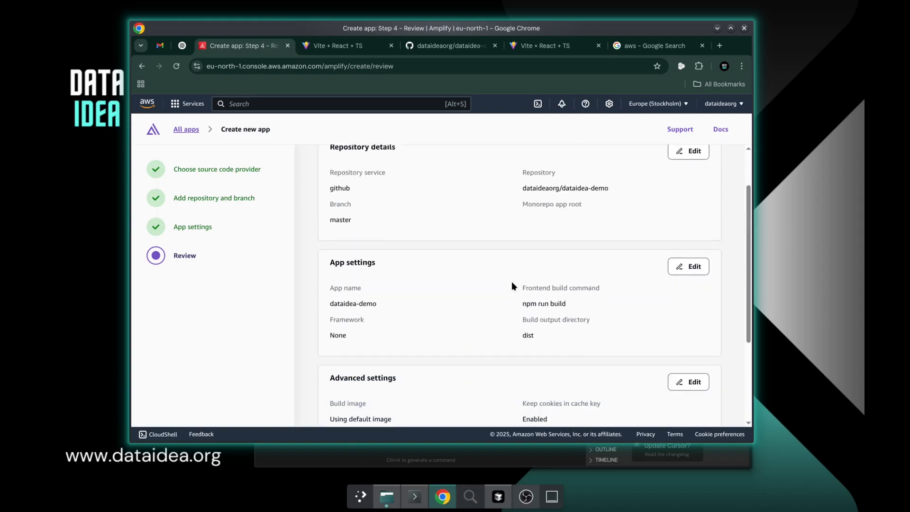
scroll(511, 281, down, 3)
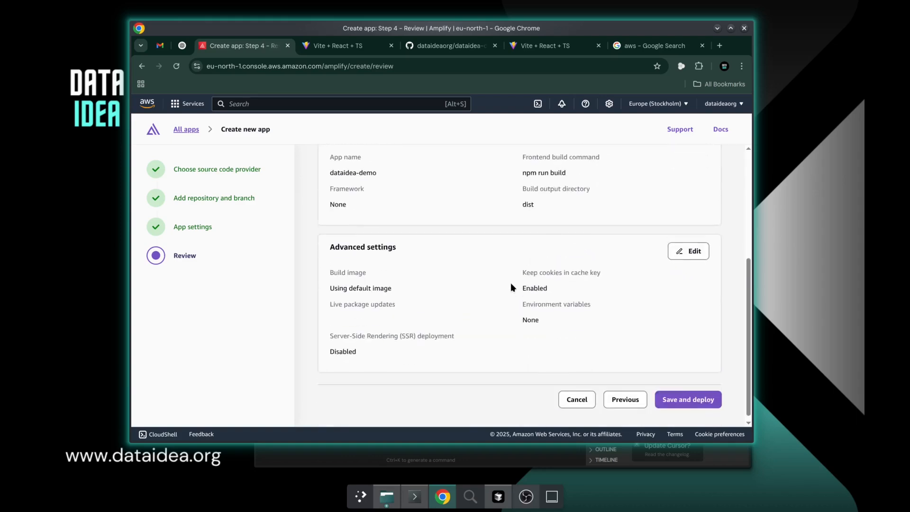
click(682, 396)
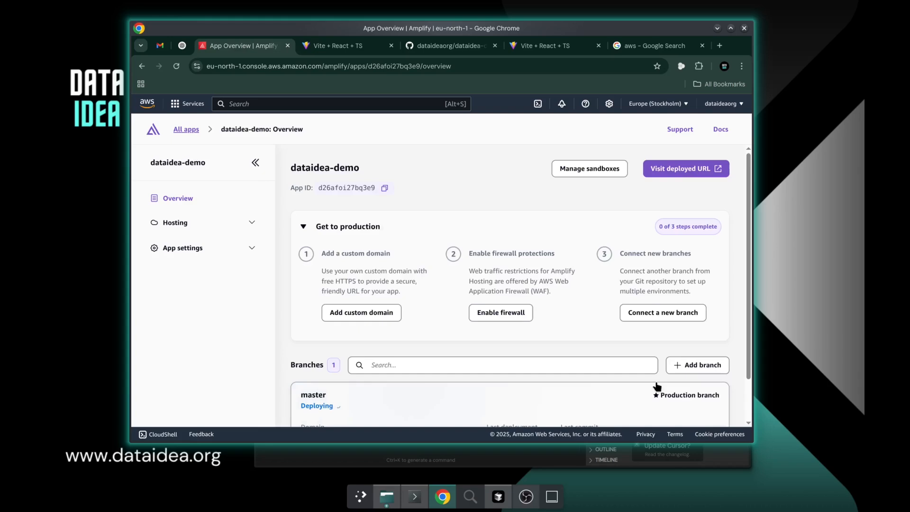
Open the deployed master branch's amplifyapp.com domain and check the live site and its address
scroll(569, 332, down, 2)
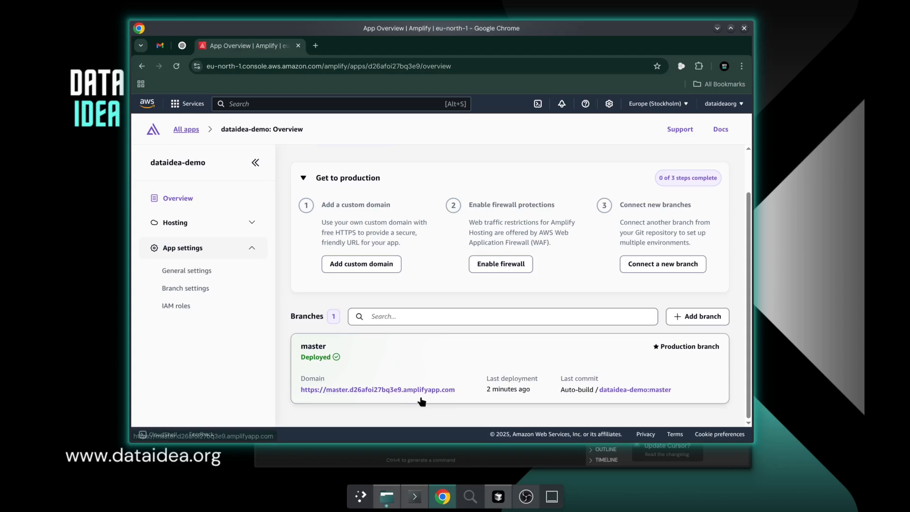
click(383, 389)
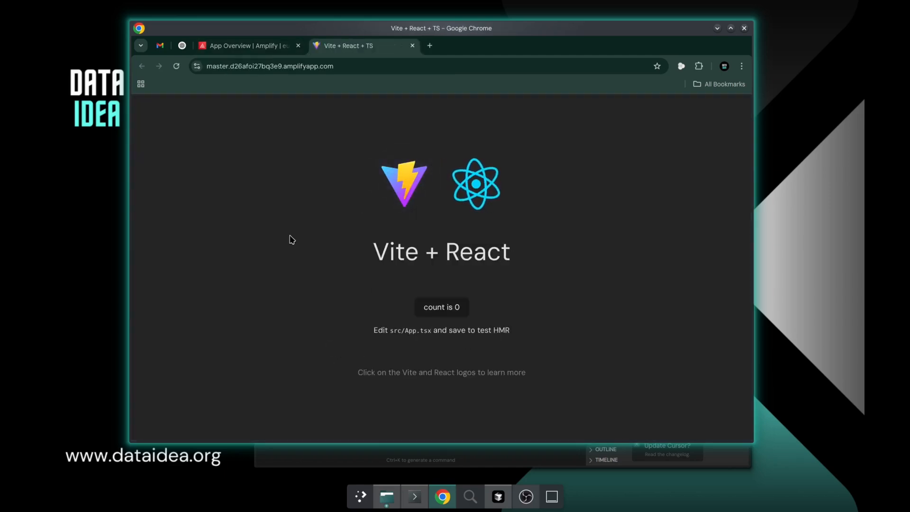
click(354, 65)
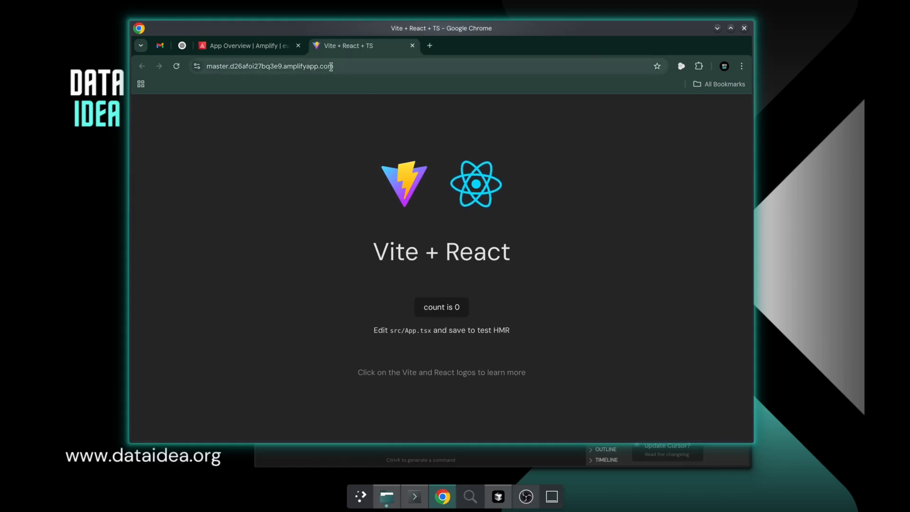
Examine the live site's full amplifyapp.com address and compare it with the domain in the Amplify app overview
drag(354, 65, 200, 66)
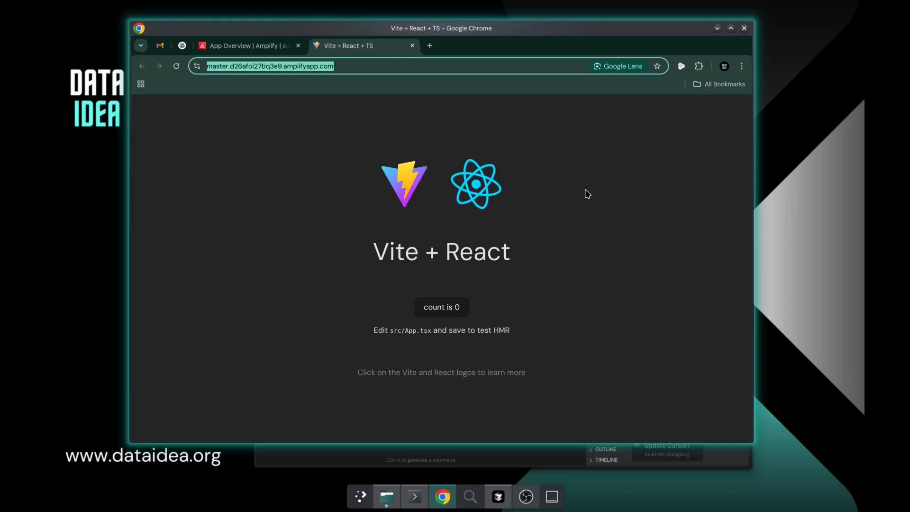
click(271, 50)
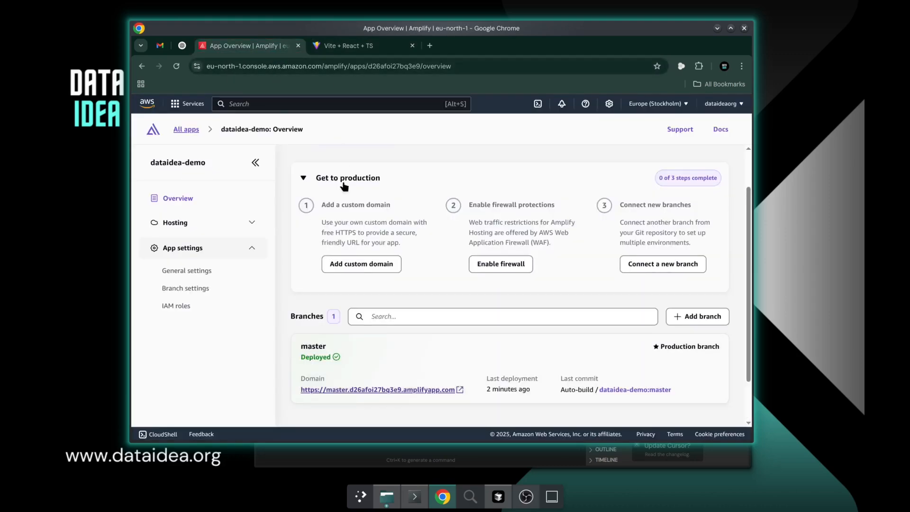
click(339, 47)
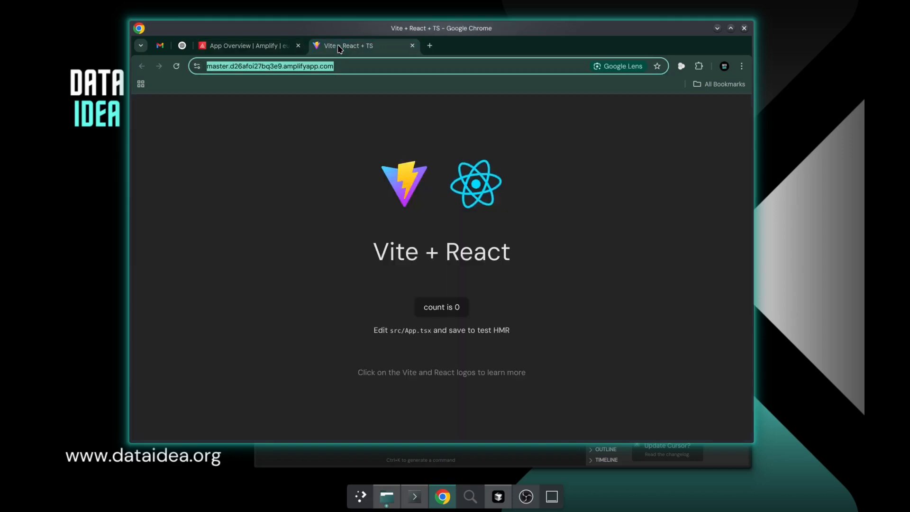
click(352, 66)
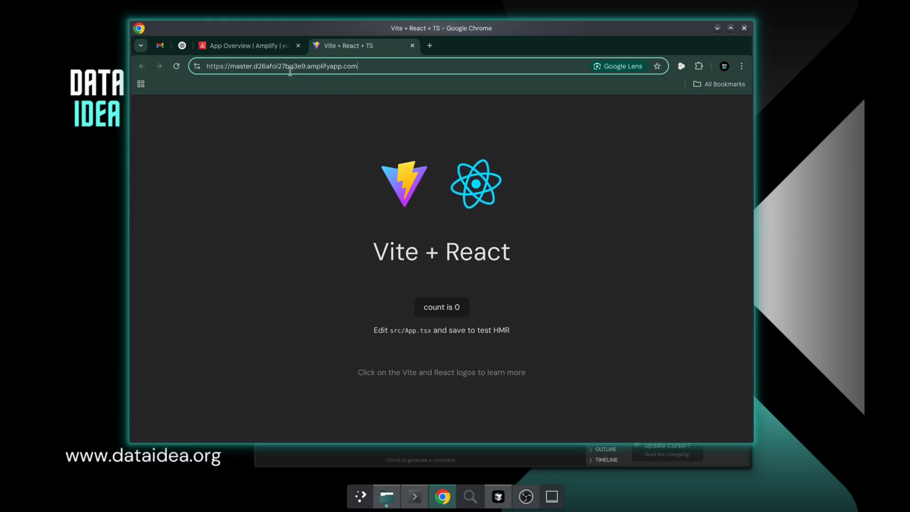
drag(237, 67, 356, 67)
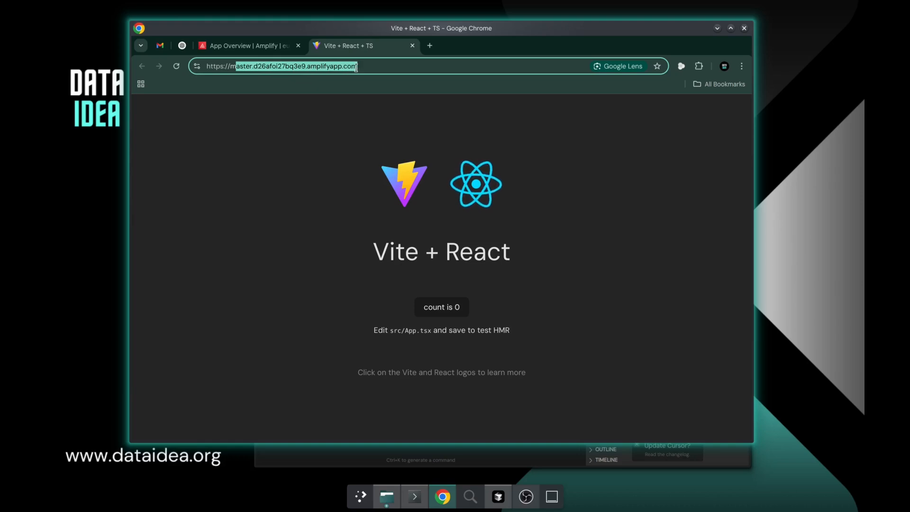
click(376, 65)
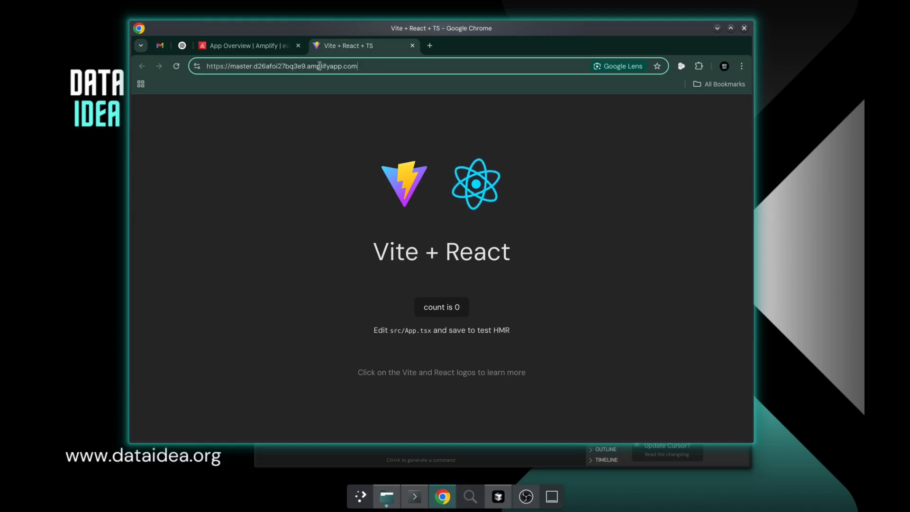
Open the custom domains page in the hosting settings of dataidea-demo and check the amplifyapp.com domain entry
click(268, 46)
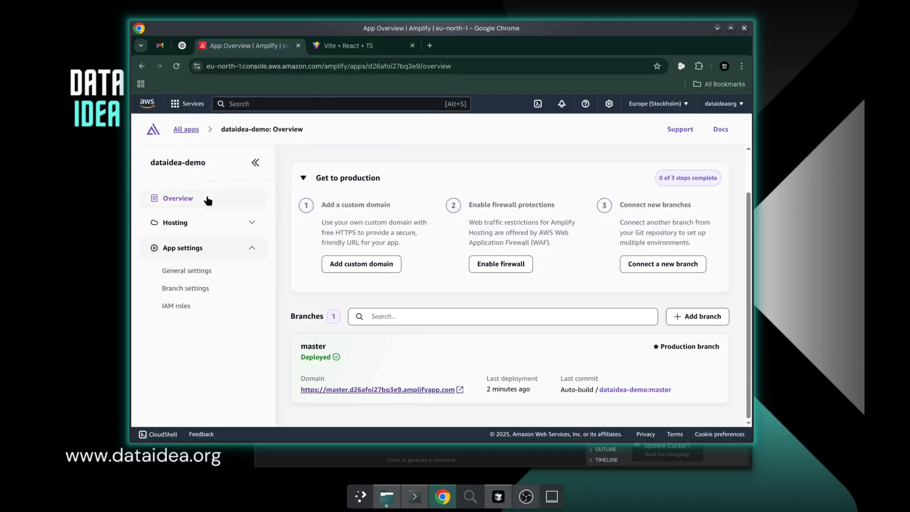
click(236, 228)
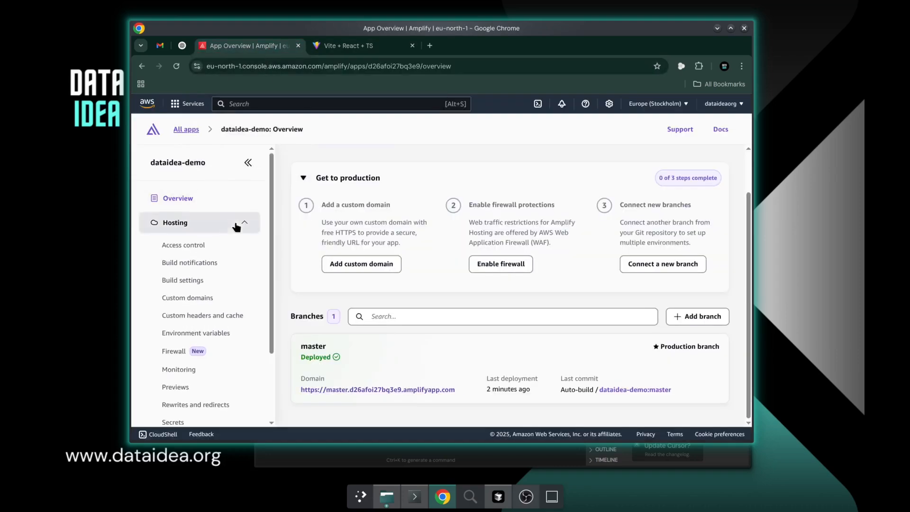
click(204, 301)
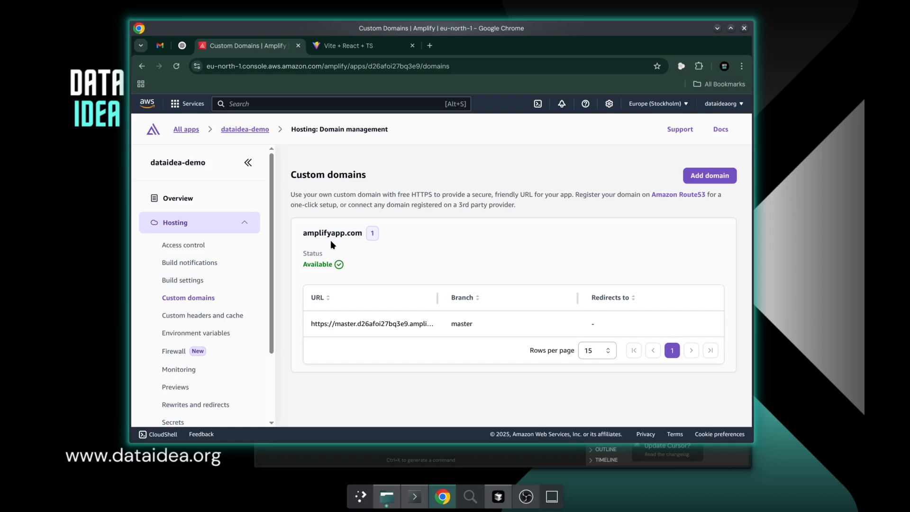
double_click(372, 233)
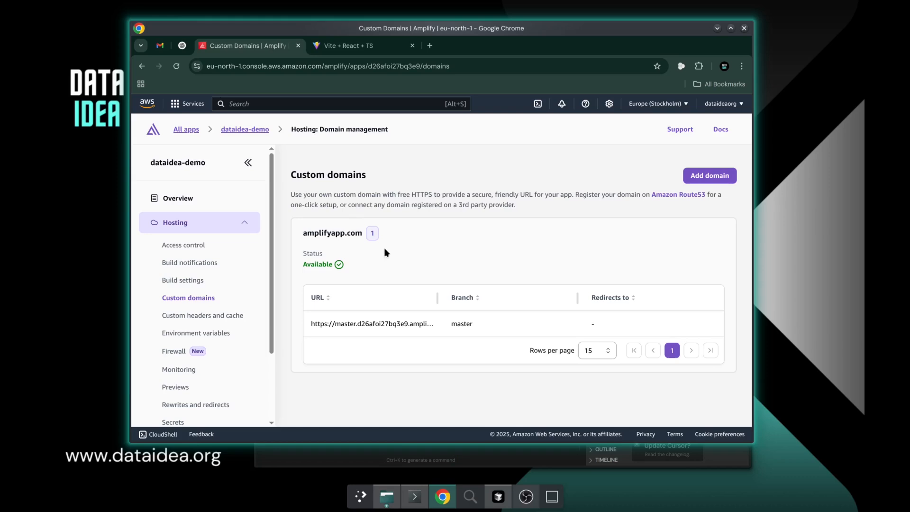